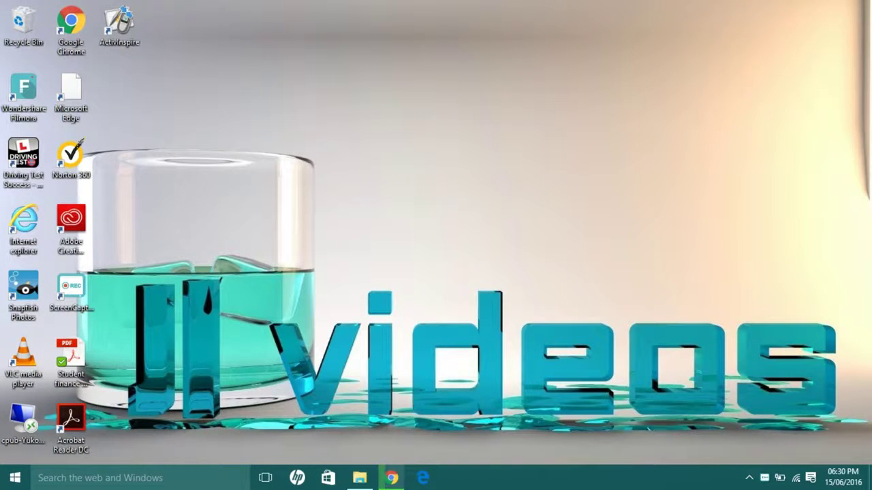
Launch Adobe Illustrator CC 2014 from the Windows Most used list.
key("super")
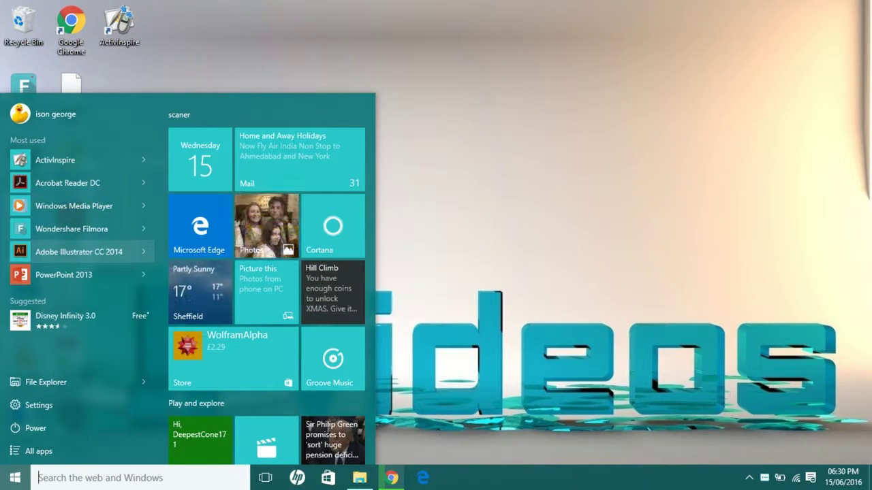
key("super")
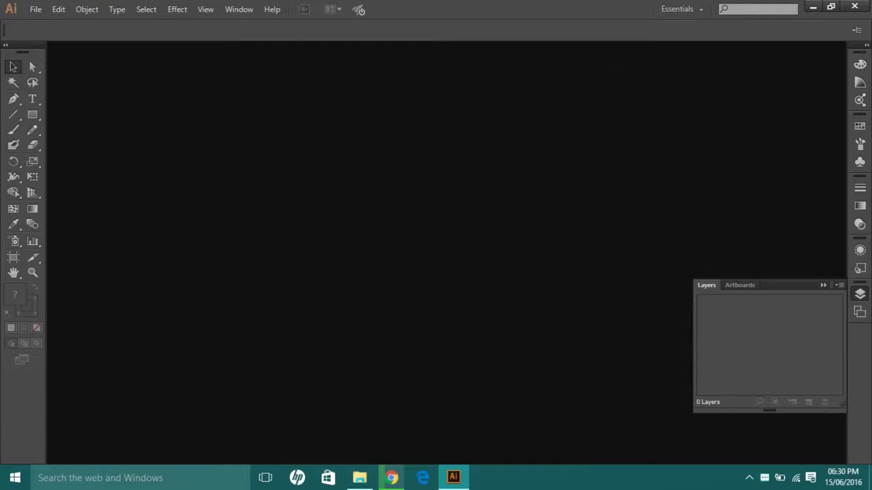
key("alt+f")
Close the What's New prompt and create a default blank A4 document, Untitled-1.
key("Escape")
key("ctrl+n")
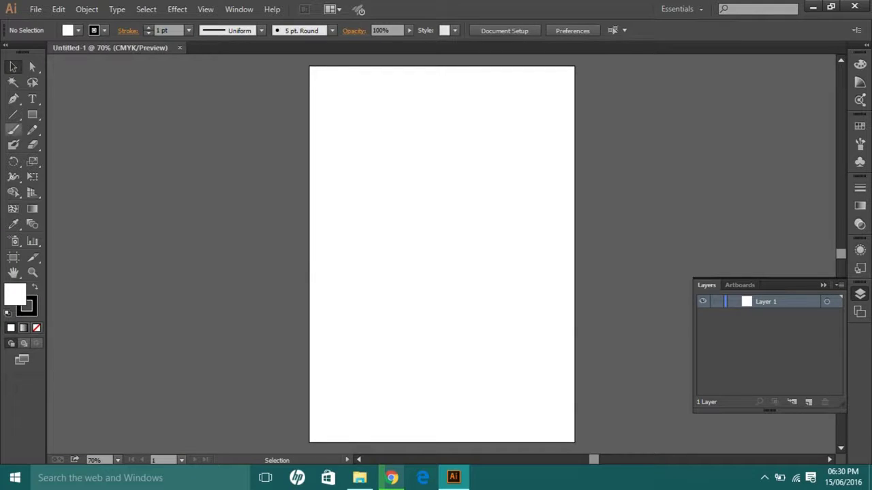
left_click(14, 130)
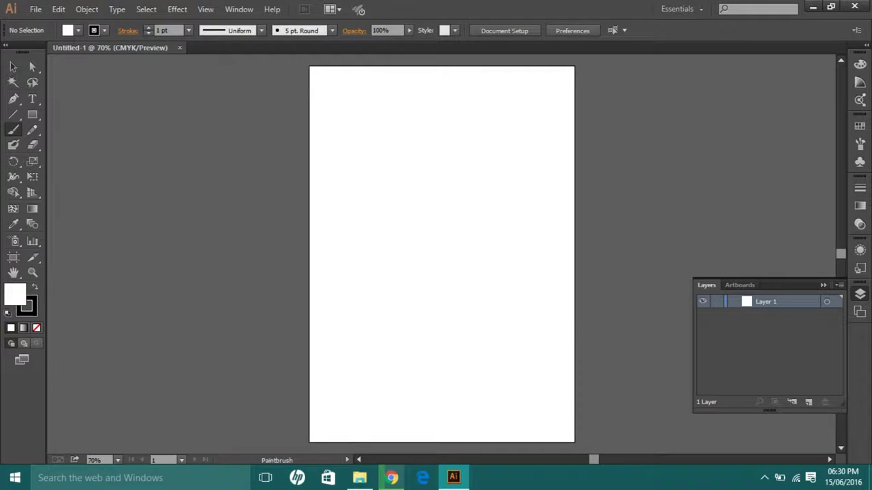
Paint the oval head, the body and both legs, redoing the overlong body stroke.
mouse_move(429, 159)
left_mouse_down()
mouse_move(417, 195)
mouse_move(440, 157)
left_mouse_up()
left_click_drag(419, 197, 417, 260)
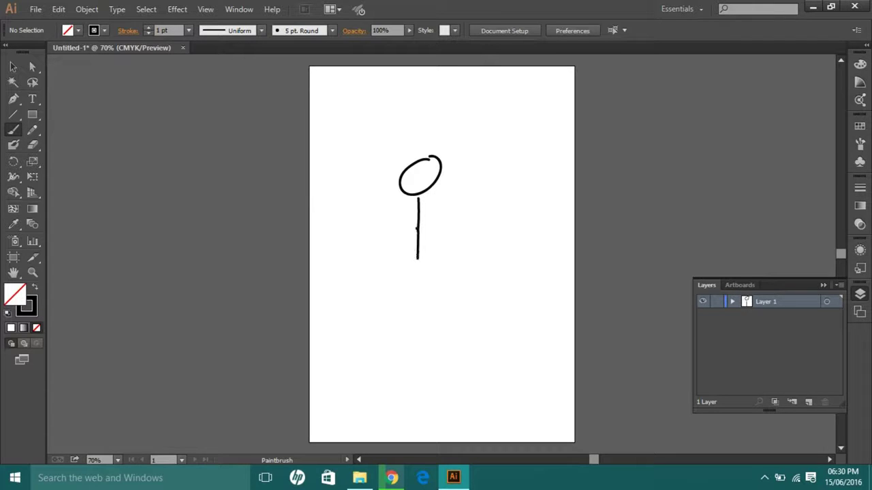
key("ctrl+z")
mouse_move(418, 197)
left_mouse_down()
mouse_move(426, 278)
mouse_move(396, 307)
left_mouse_up()
left_click_drag(426, 280, 440, 305)
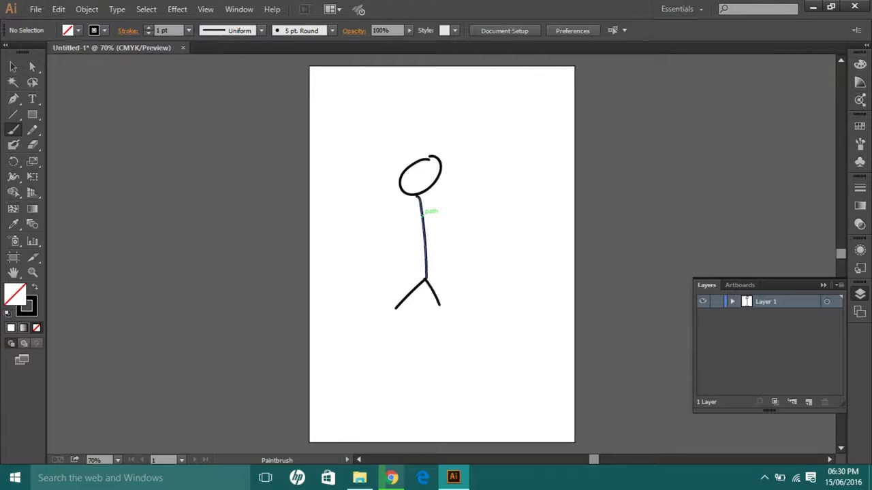
Add the arms and a smile to the figure, then return to selecting objects.
left_click_drag(395, 223, 426, 243)
left_click_drag(412, 179, 428, 181)
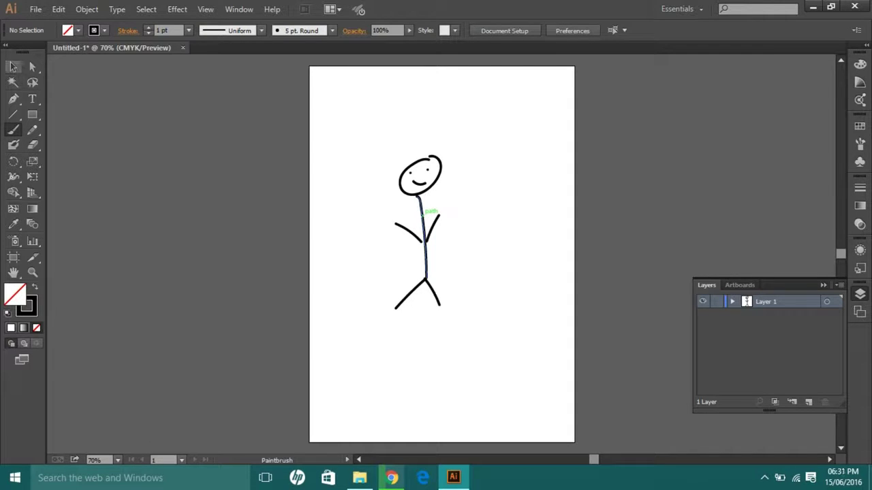
left_click(13, 67)
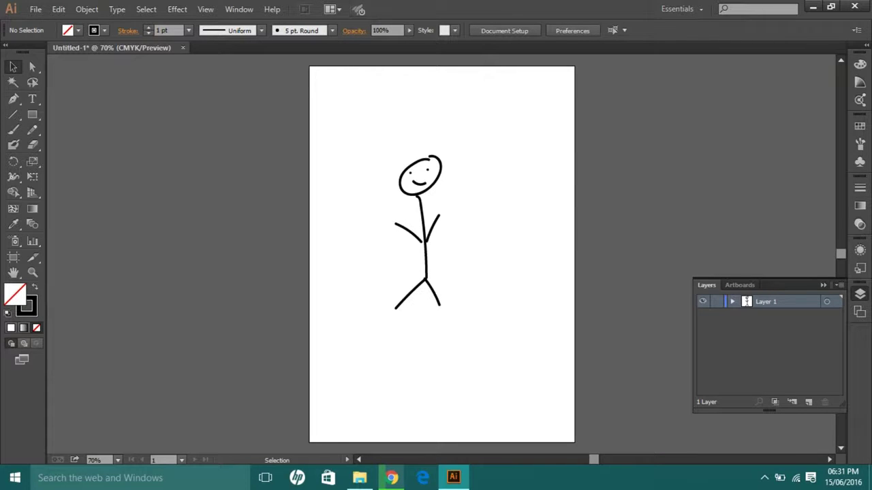
mouse_move(763, 280)
left_mouse_down()
mouse_move(726, 261)
mouse_move(770, 287)
left_mouse_up()
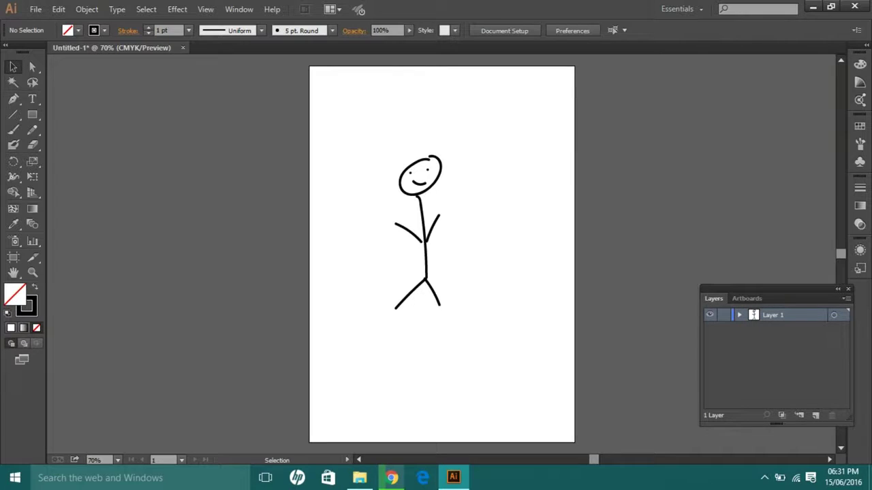
Release the stick-figure strokes to separate layers from the Layers panel menu (Sequence).
left_click(239, 8)
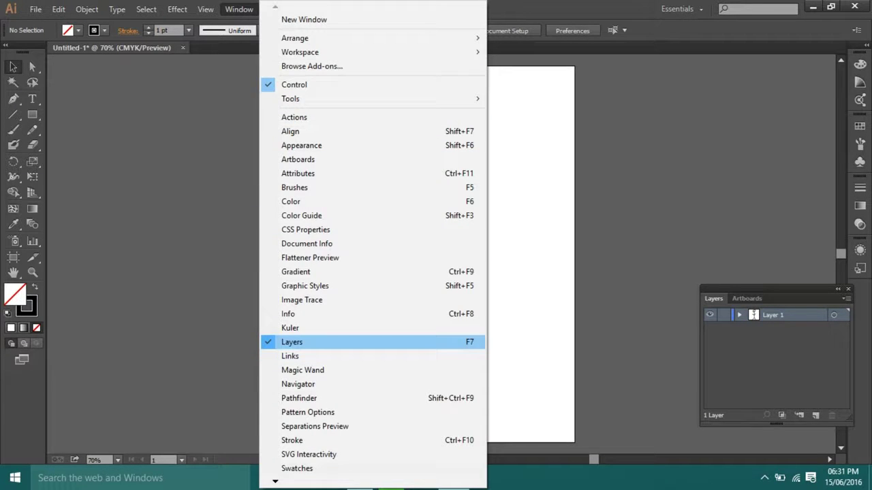
key("Escape")
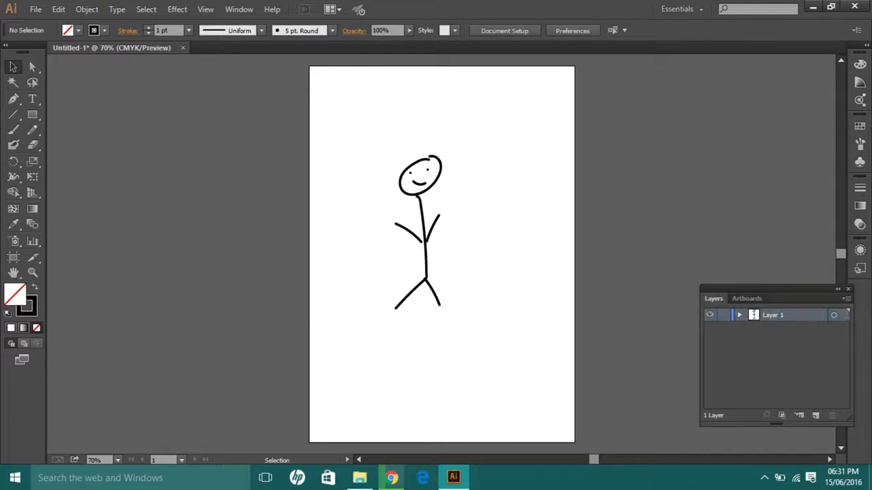
left_click(845, 299)
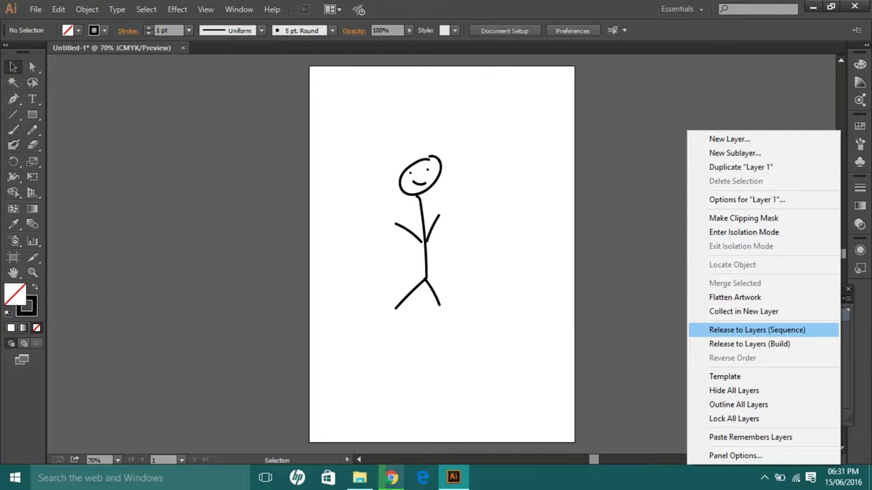
left_click(757, 330)
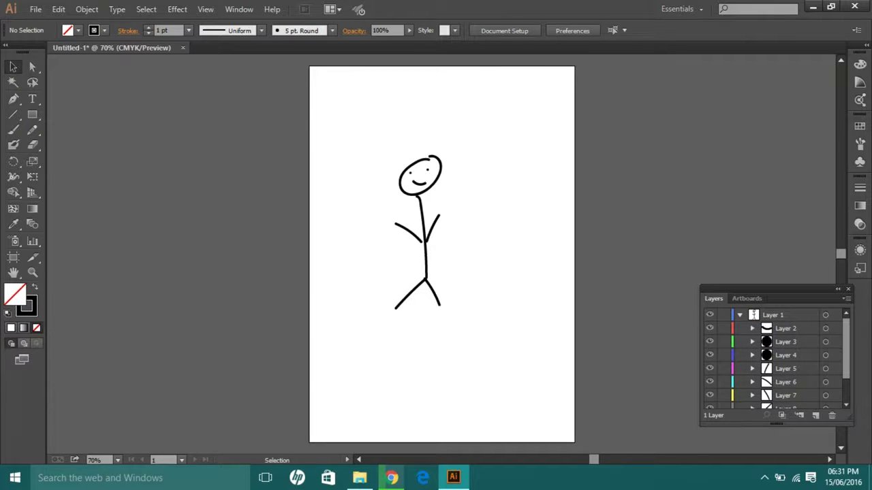
Select Layer 2 through the last sublayer and move them above Layer 1.
left_click(786, 328)
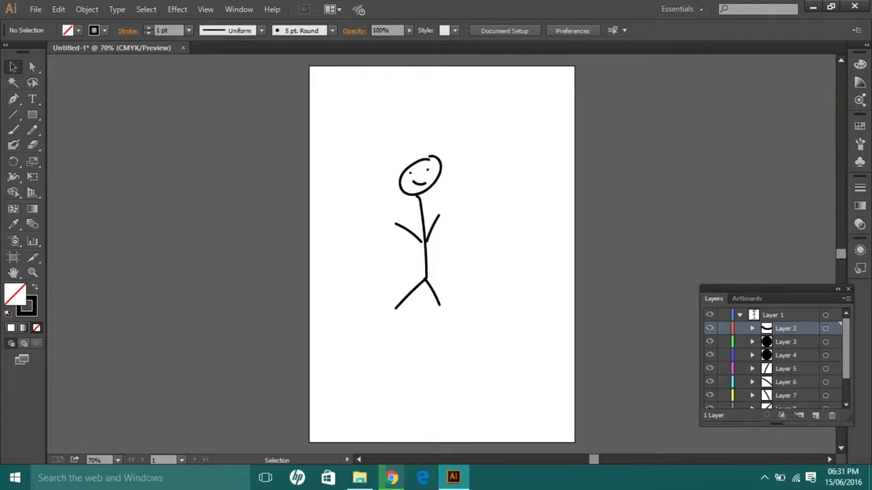
scroll(776, 359, "down", 3)
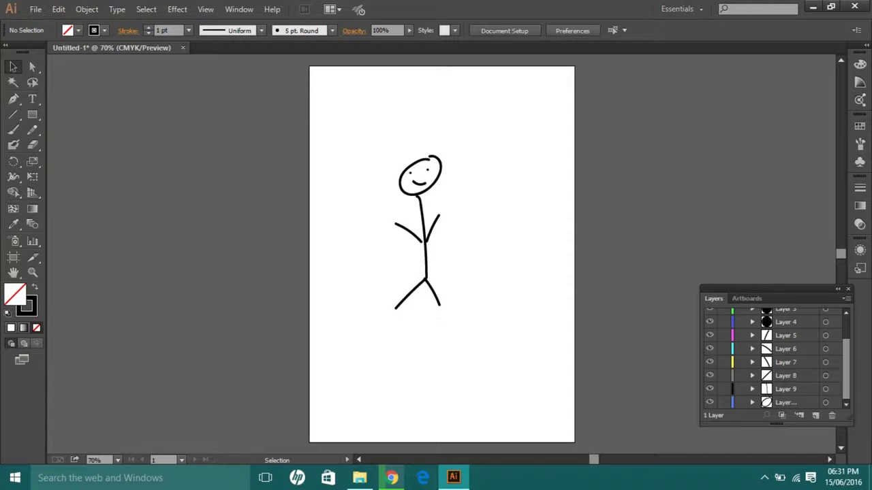
left_click(786, 403, "shift")
scroll(777, 360, "up", 3)
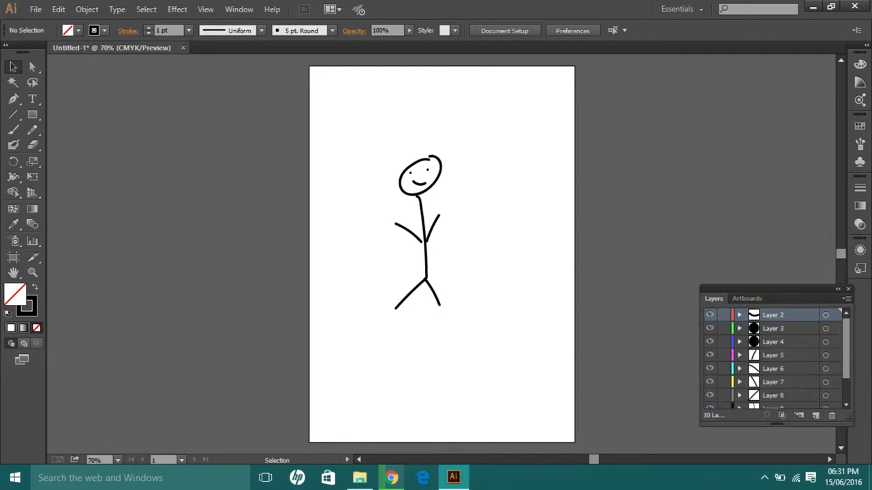
Delete the now-empty Layer 1, leaving nine top-level layers.
scroll(773, 357, "down", 2)
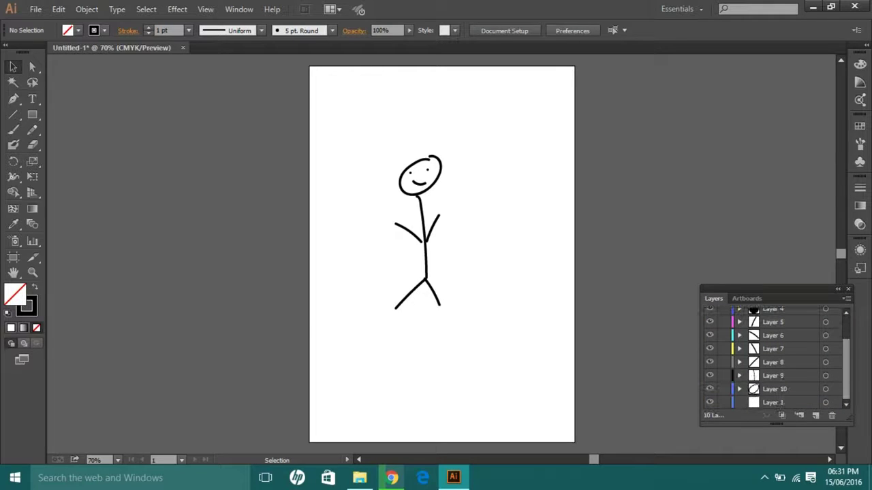
left_click(774, 403)
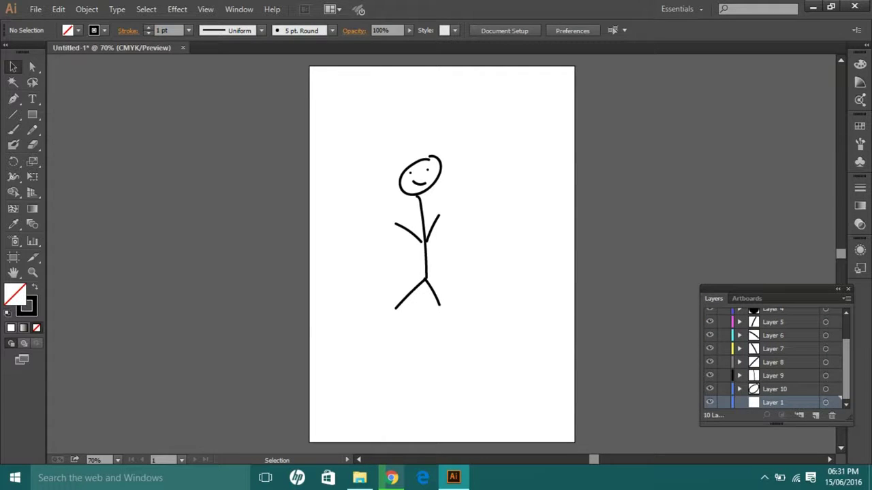
left_click(831, 415)
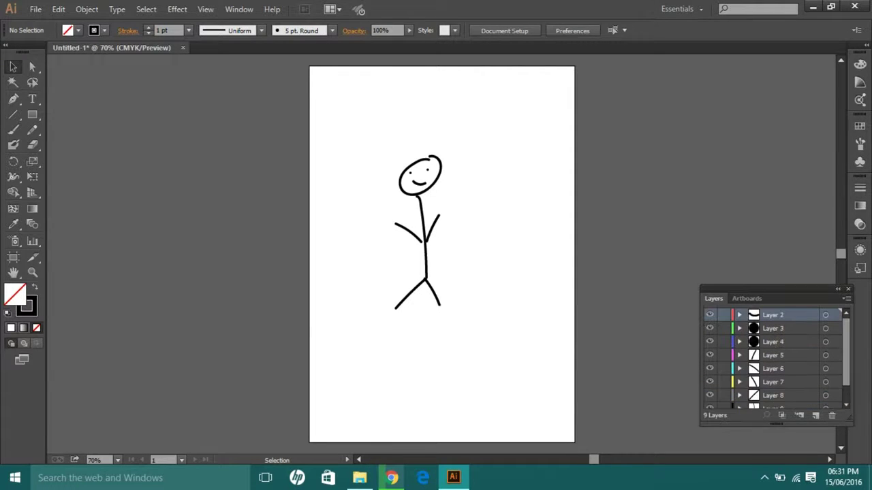
Save over stick man 1.ai, confirming replacement and accepting the default Illustrator CC options.
key("alt+f")
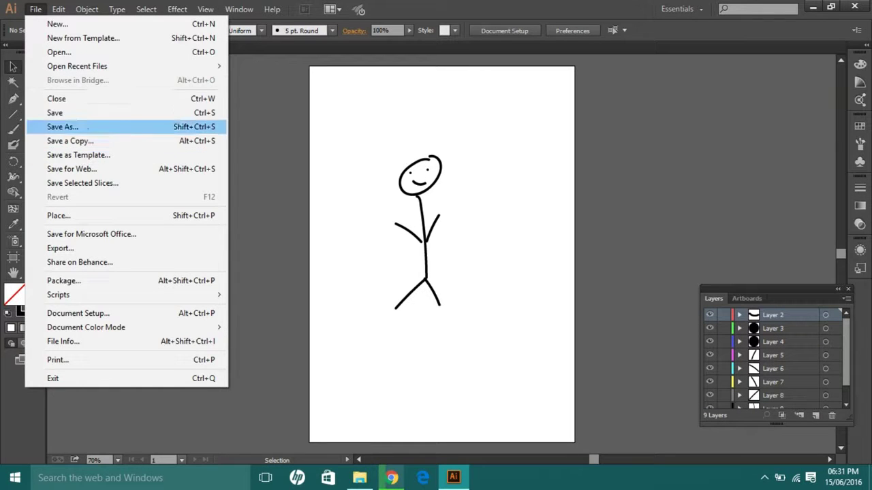
key("Return")
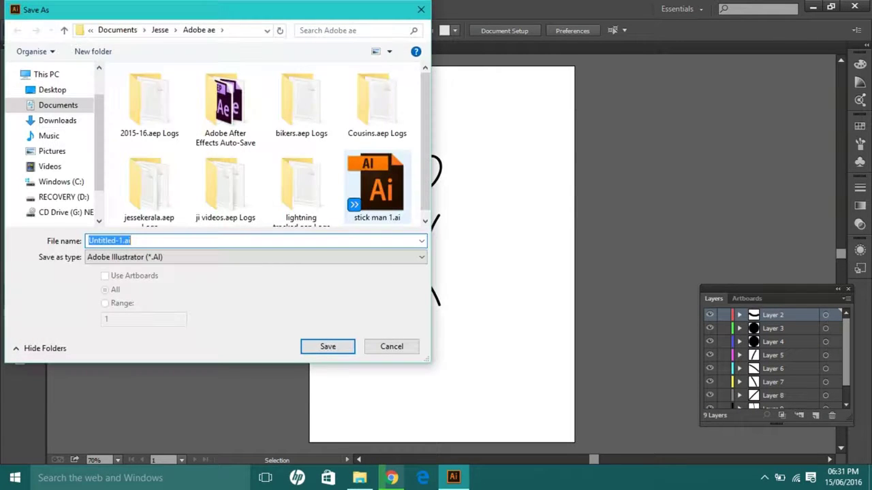
key("Return")
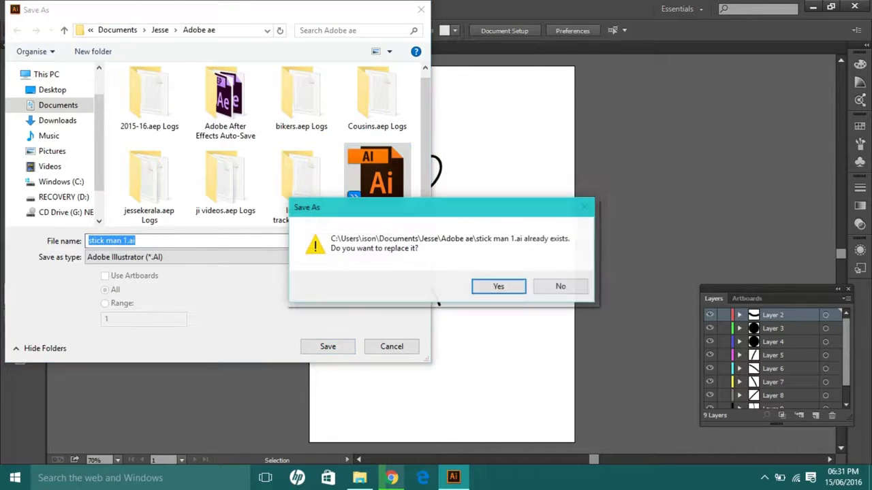
key("Return")
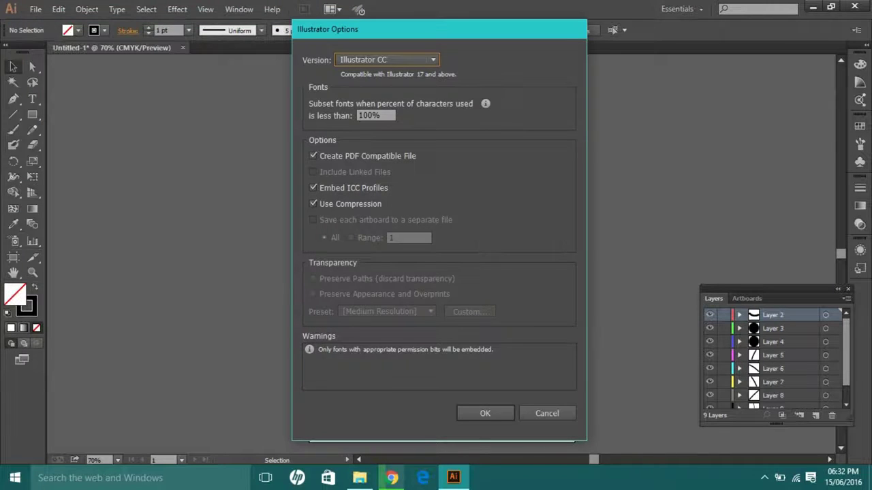
key("Return")
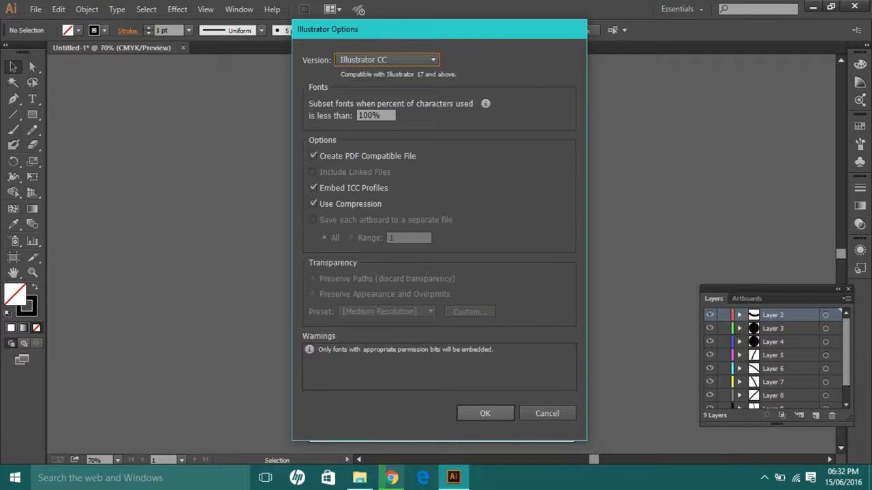
Launch Adobe After Effects CC 2015 from the Start menu's All apps list.
left_click(15, 477)
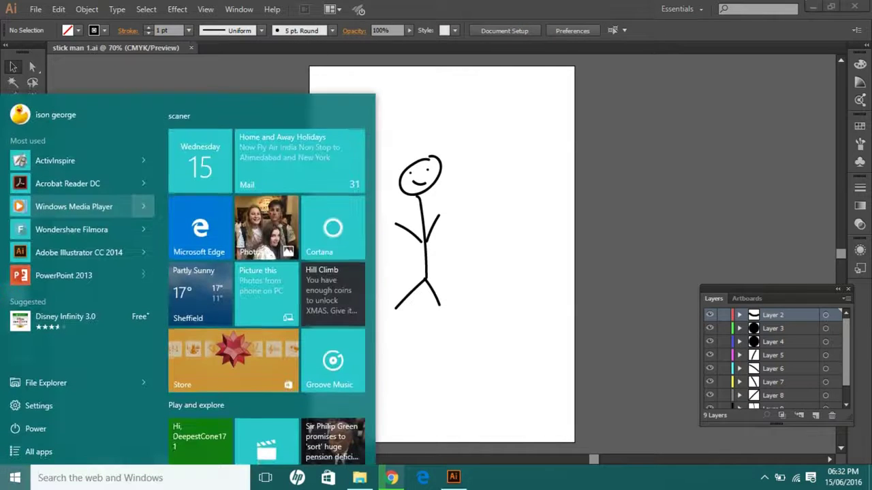
left_click(39, 451)
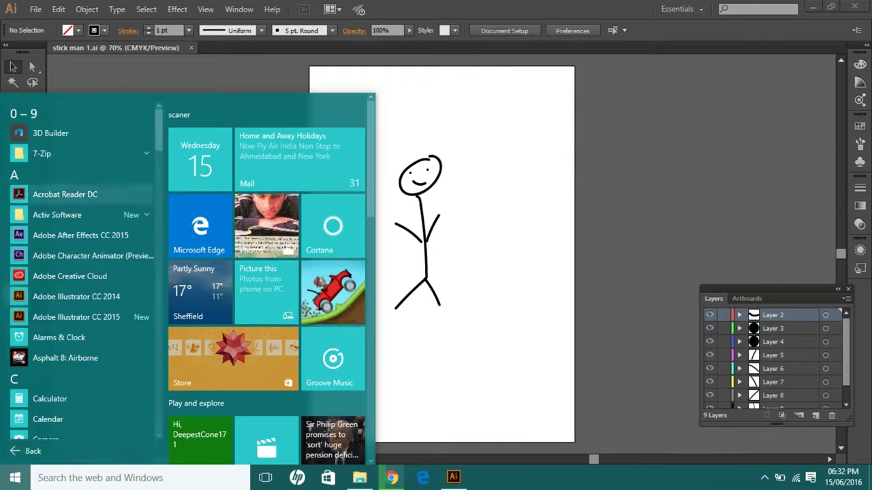
left_click(80, 235)
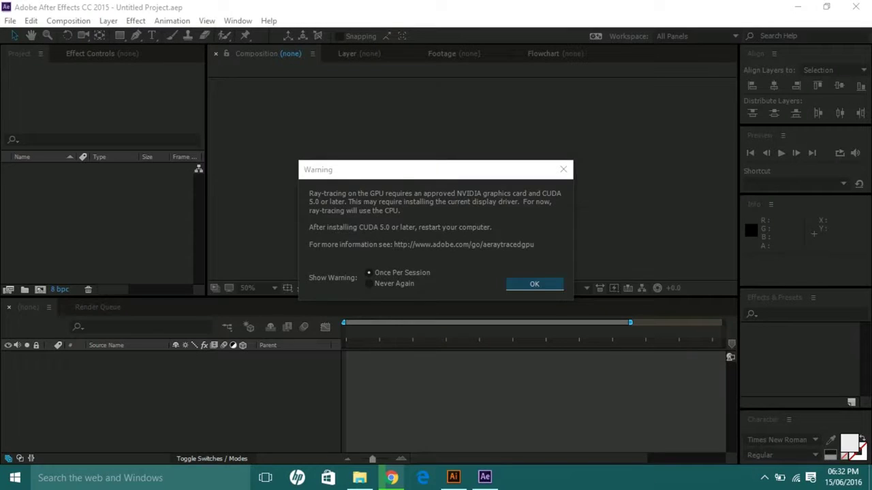
Dismiss After Effects' ray-tracing warning and Welcome screen to reach an untitled project.
key("Return")
key("Return")
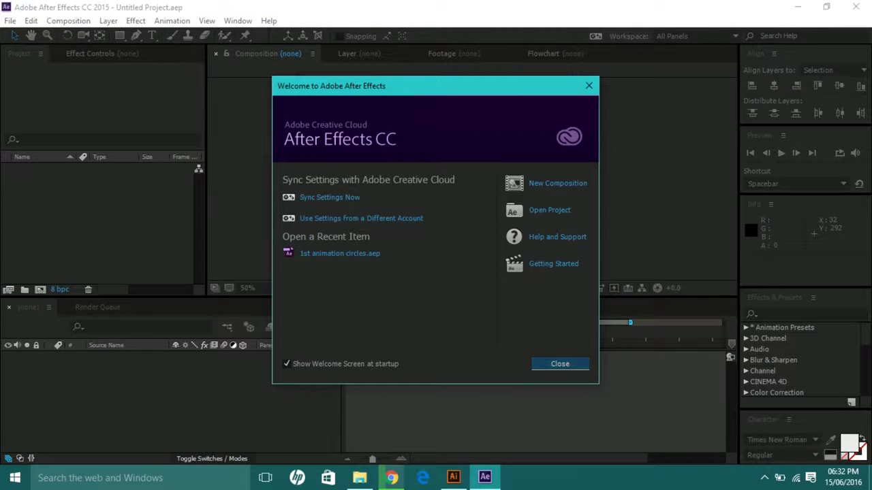
key("Return")
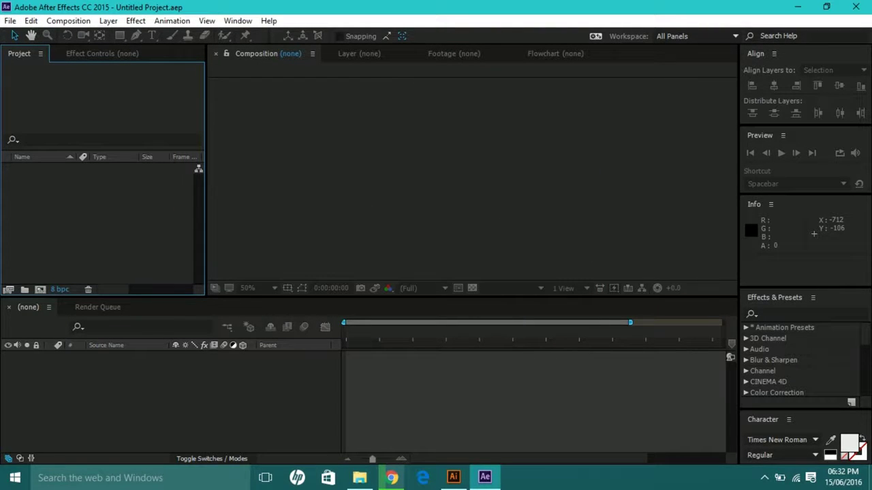
key("ctrl+i")
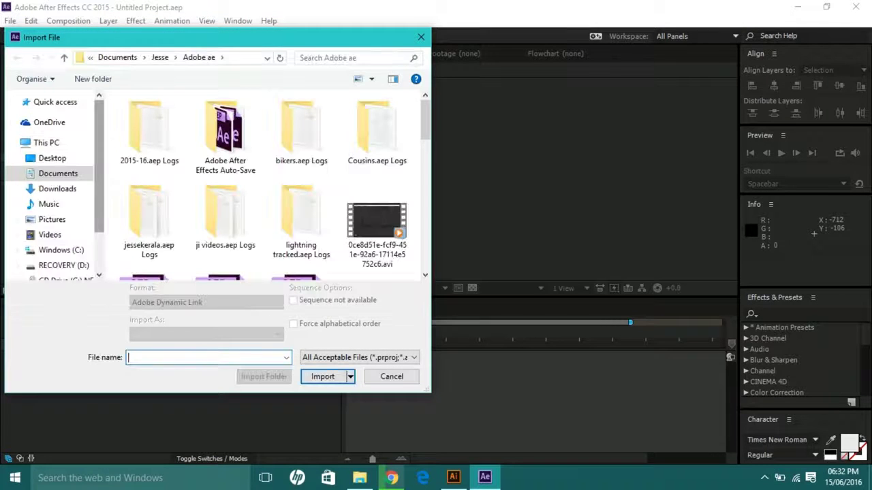
Import stick man 1.ai as Composition - Retain Layer Sizes.
scroll(225, 136, "down", 5)
scroll(225, 136, "down", 2)
scroll(224, 136, "down", 3)
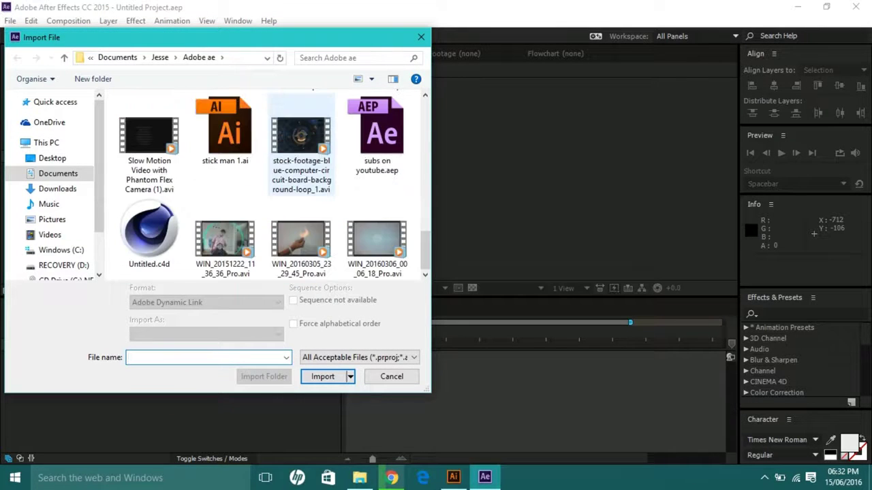
left_click(224, 130)
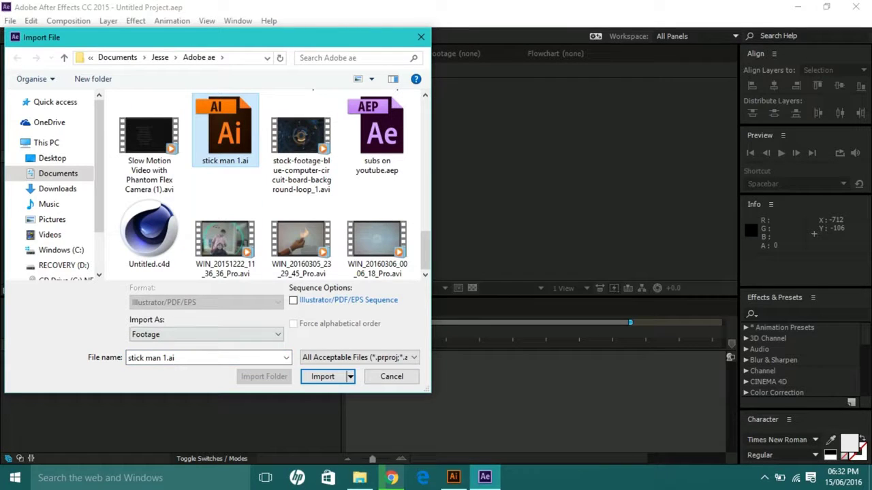
key("Tab")
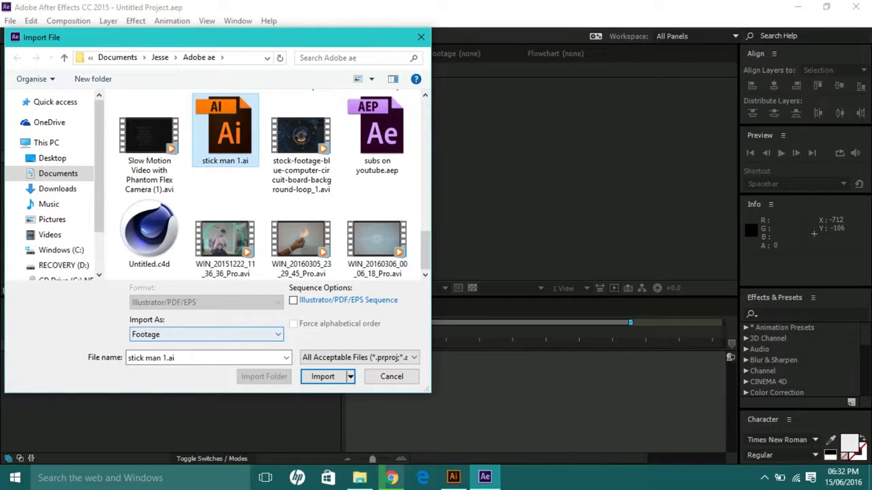
key("alt+Down")
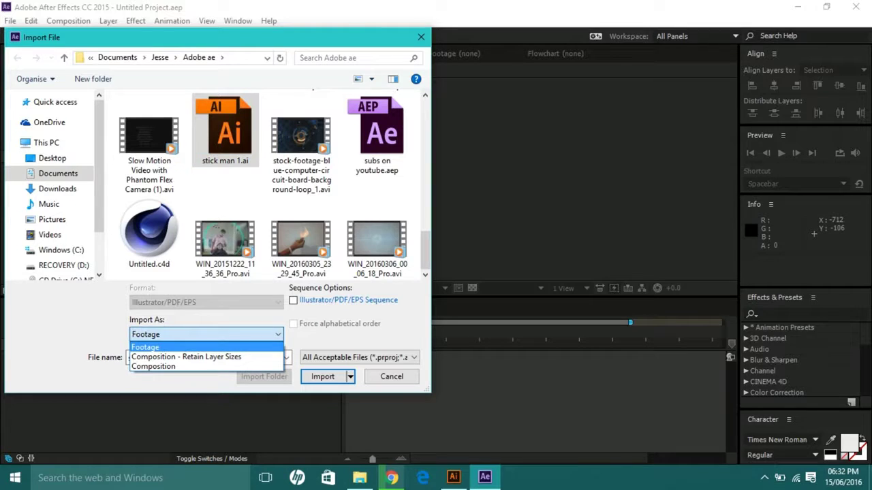
key("Down")
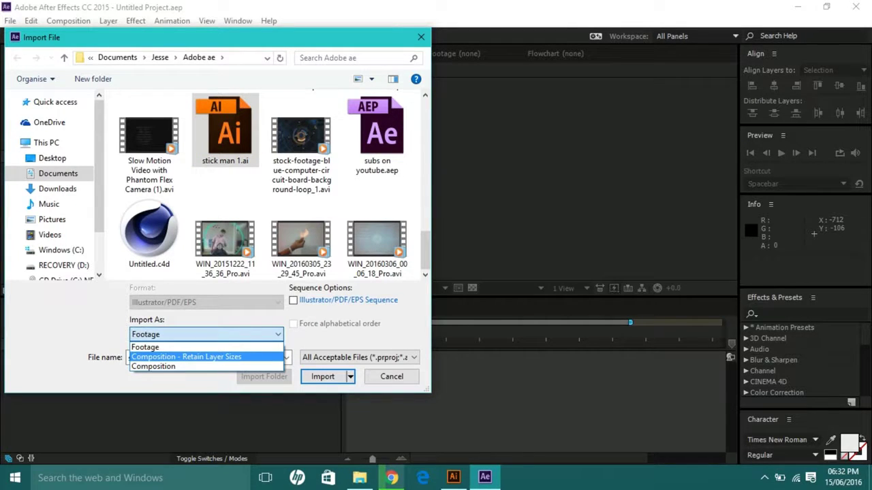
key("Return")
key("Return")
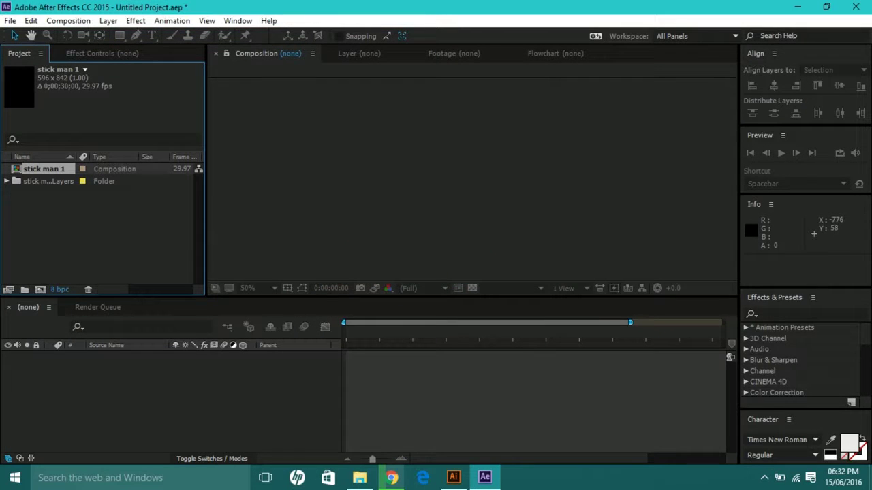
Expand the stick man 1 Layers folder and open the stick man 1 composition.
left_click(6, 181)
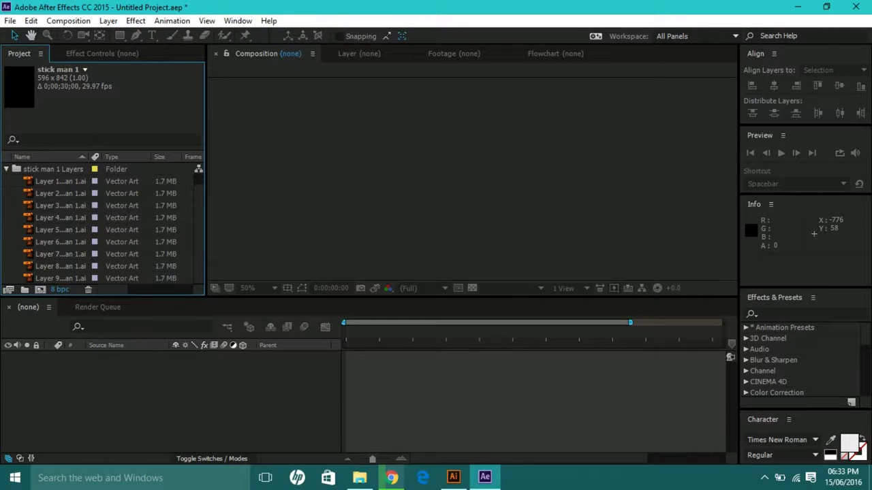
scroll(102, 225, "up", 1)
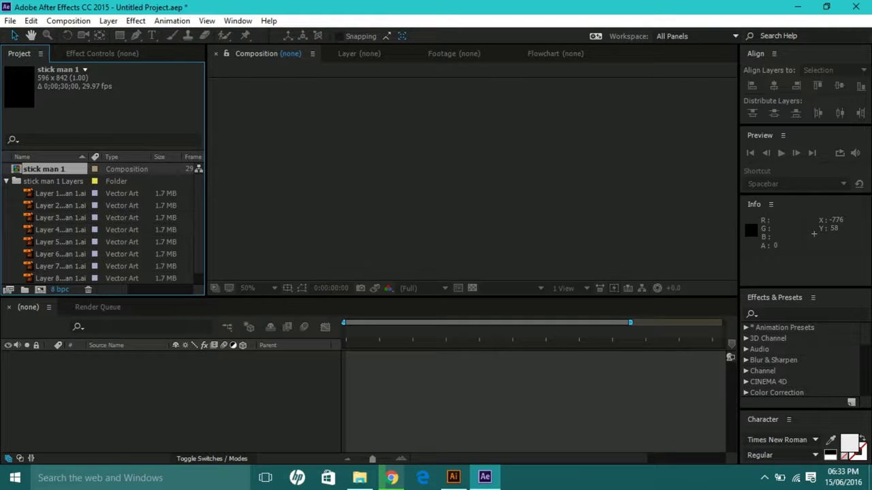
double_click(43, 169)
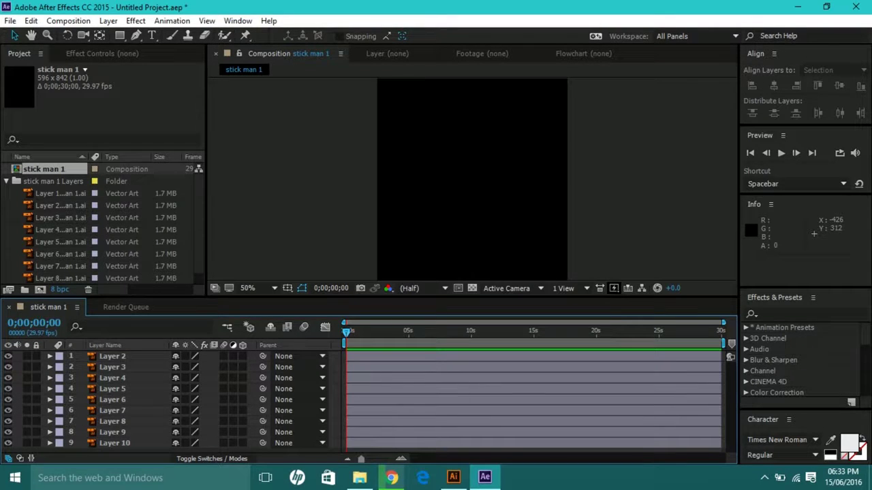
Change the stick man 1 composition's background colour to white (FFFFFF) in Composition Settings.
right_click(53, 307)
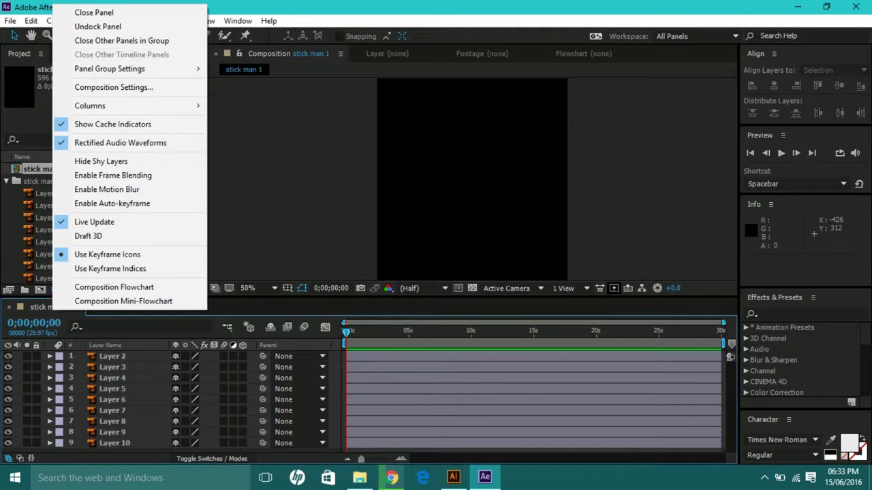
left_click(114, 88)
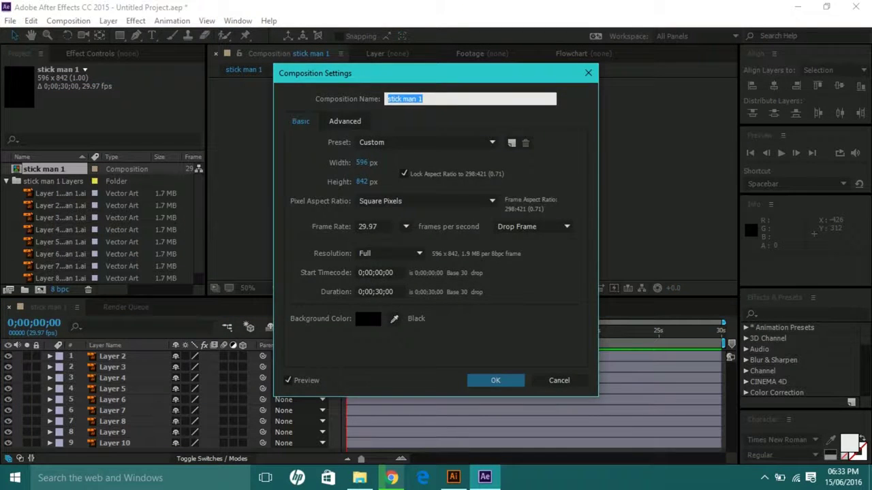
left_click(368, 318)
left_click(285, 183)
left_click_drag(284, 182, 285, 160)
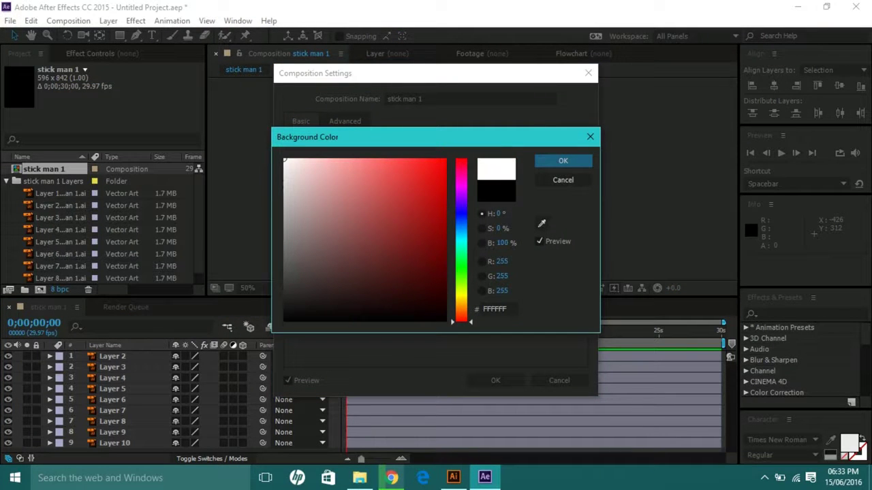
left_click(562, 161)
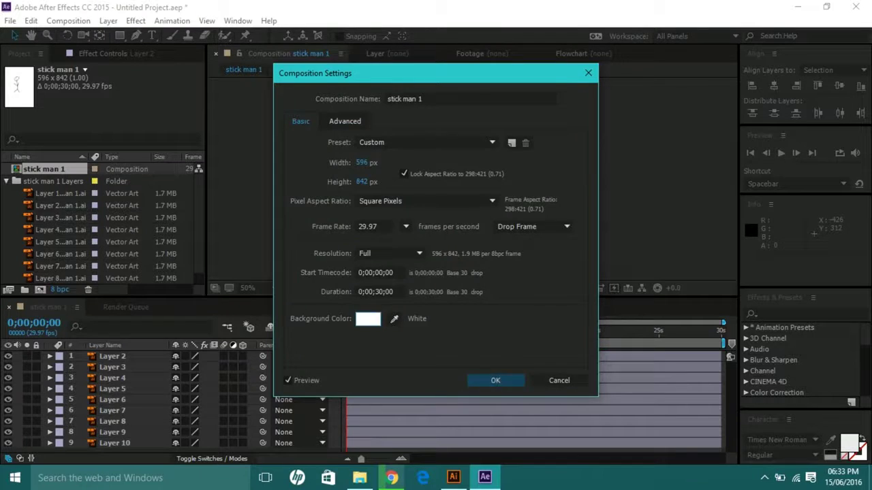
left_click(496, 380)
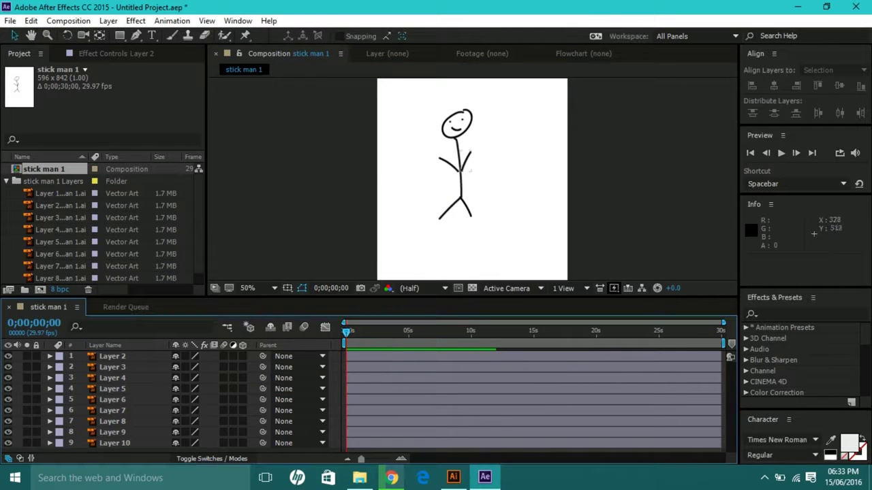
left_click(461, 197)
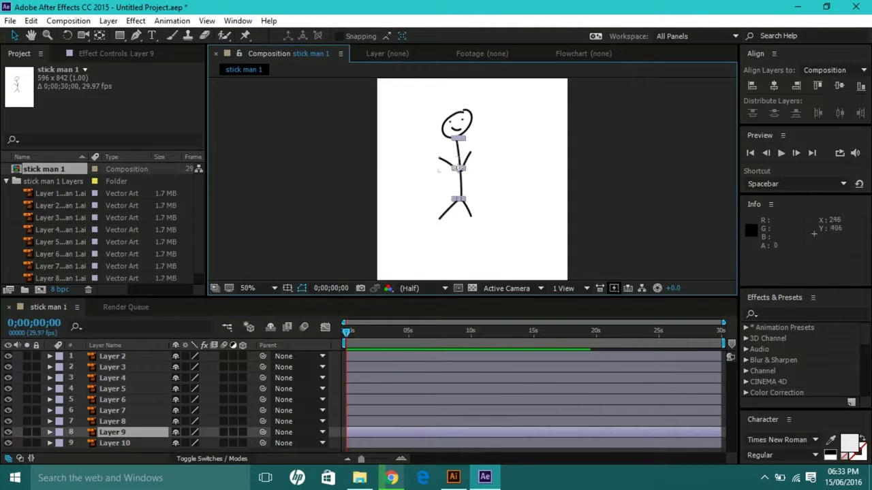
left_click(458, 205)
left_click(450, 207)
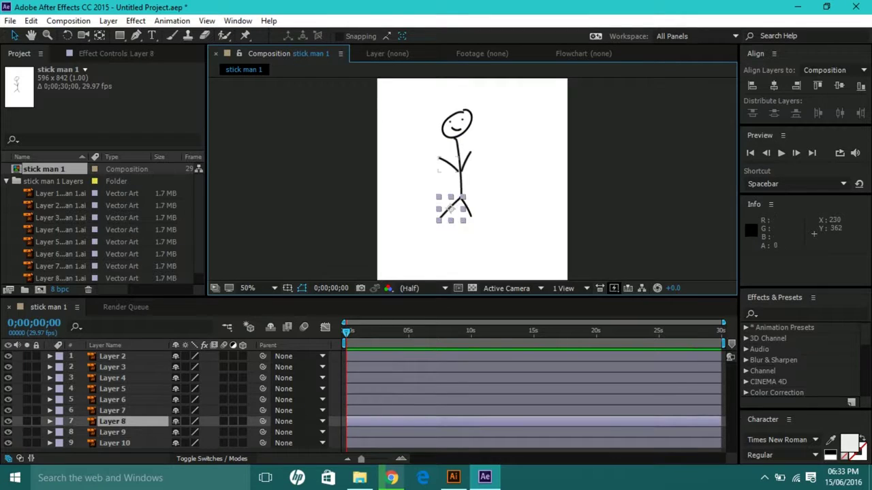
left_click(432, 165)
left_click_drag(450, 164, 431, 170)
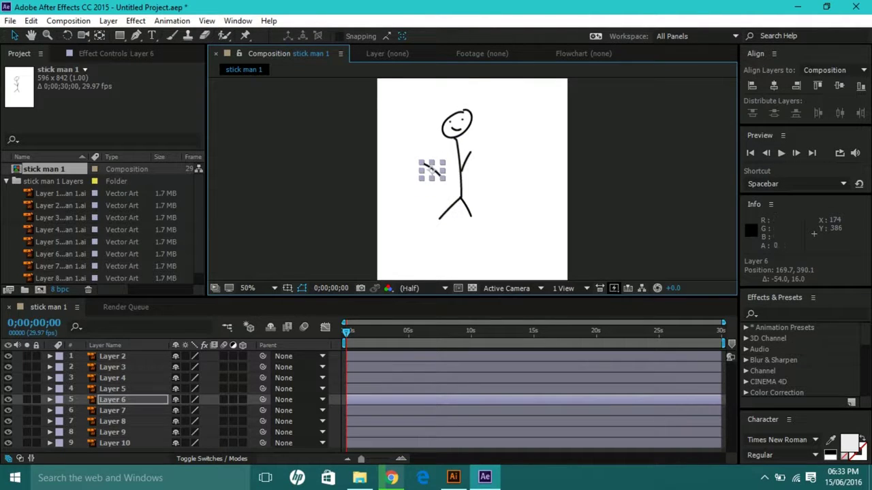
key("ctrl+z")
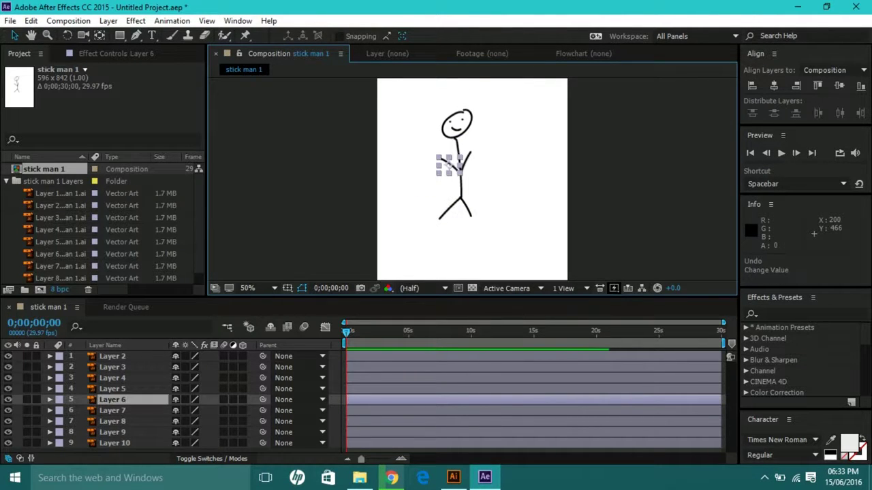